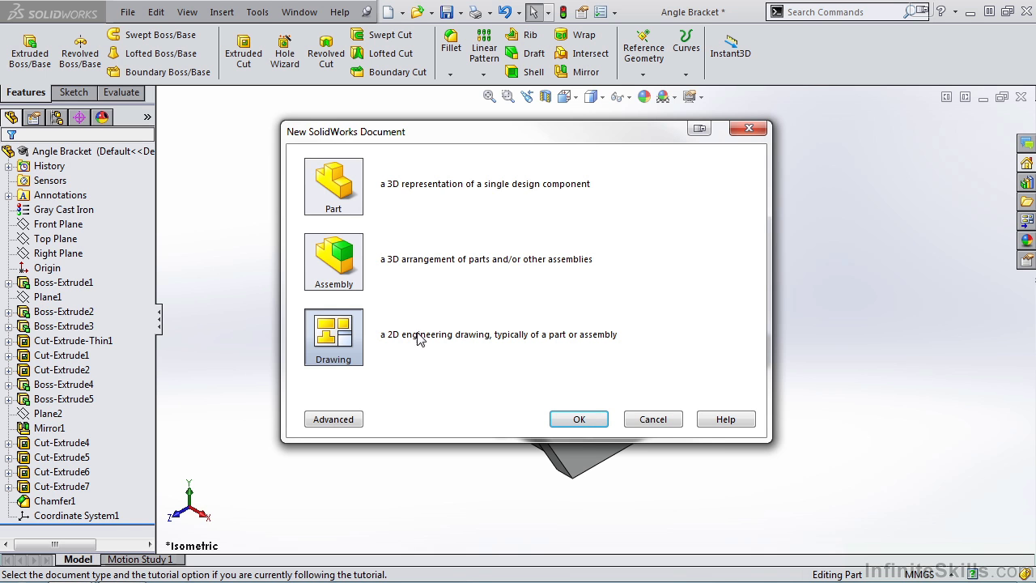
left_click(669, 420)
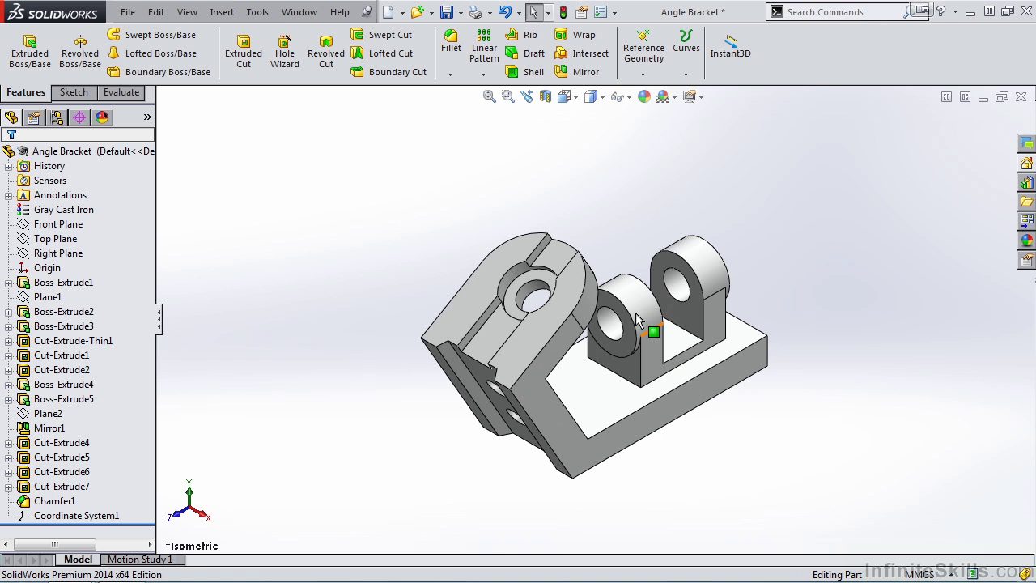
left_click(389, 13)
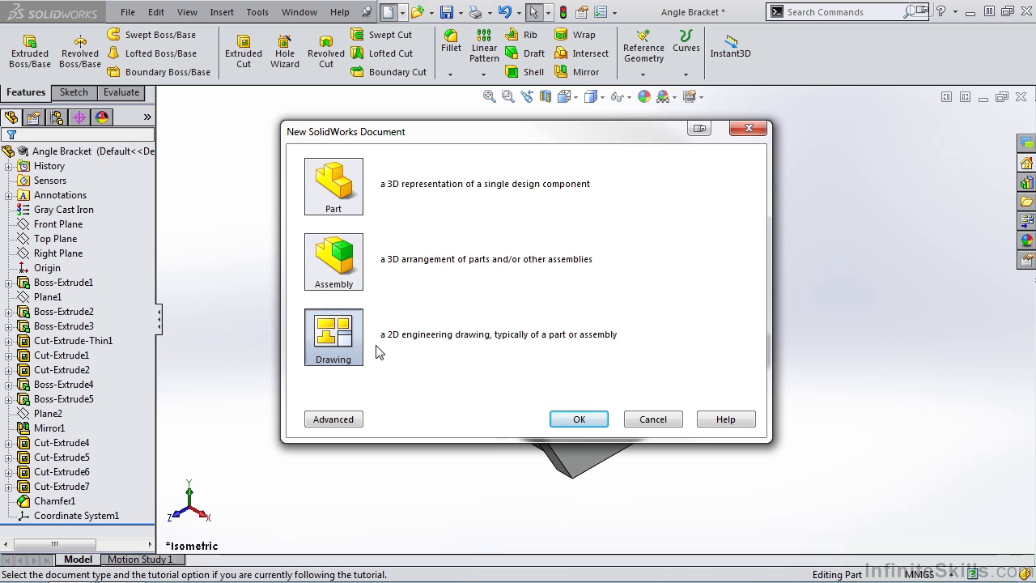
left_click(654, 419)
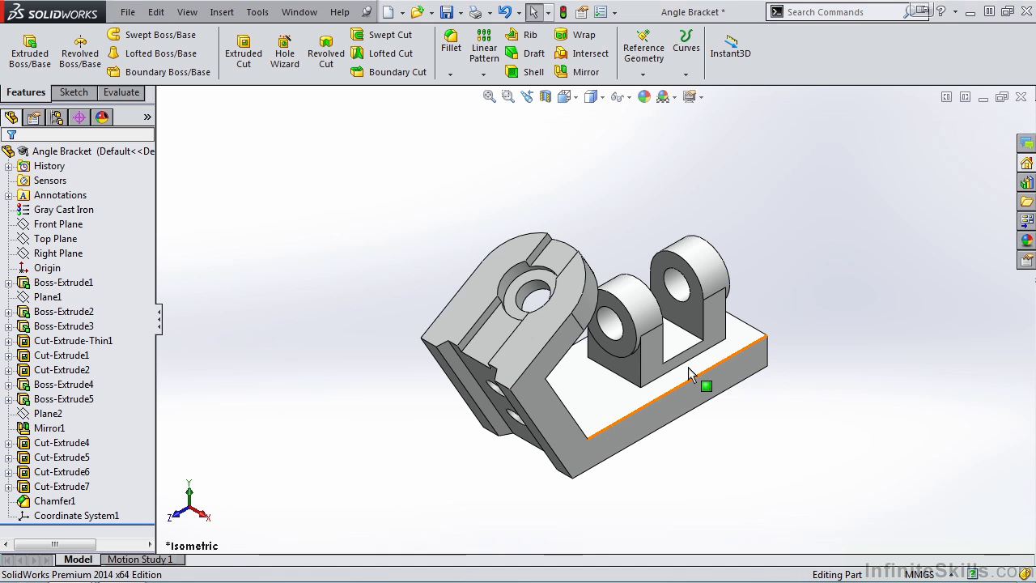
left_click(402, 13)
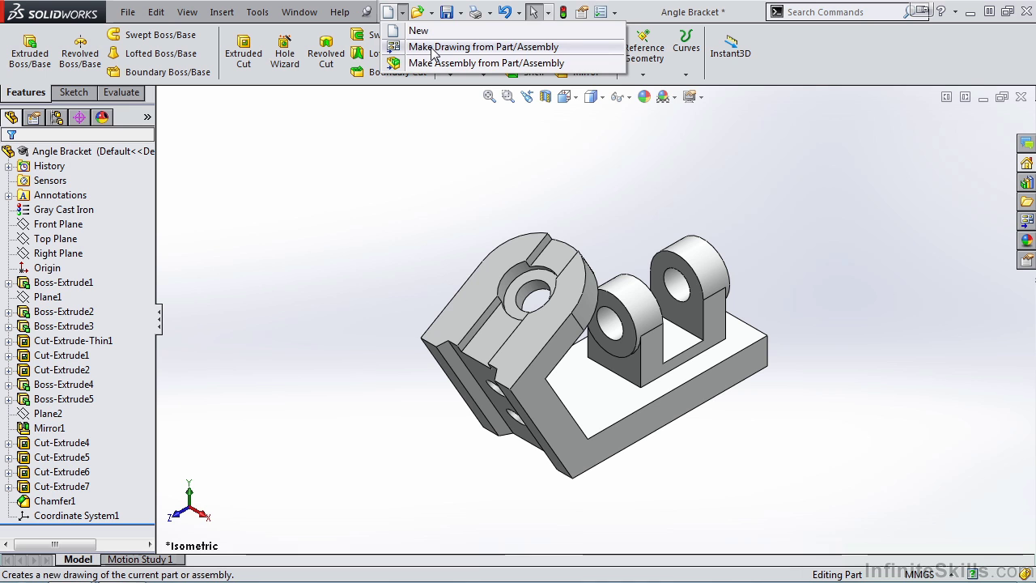
left_click(434, 160)
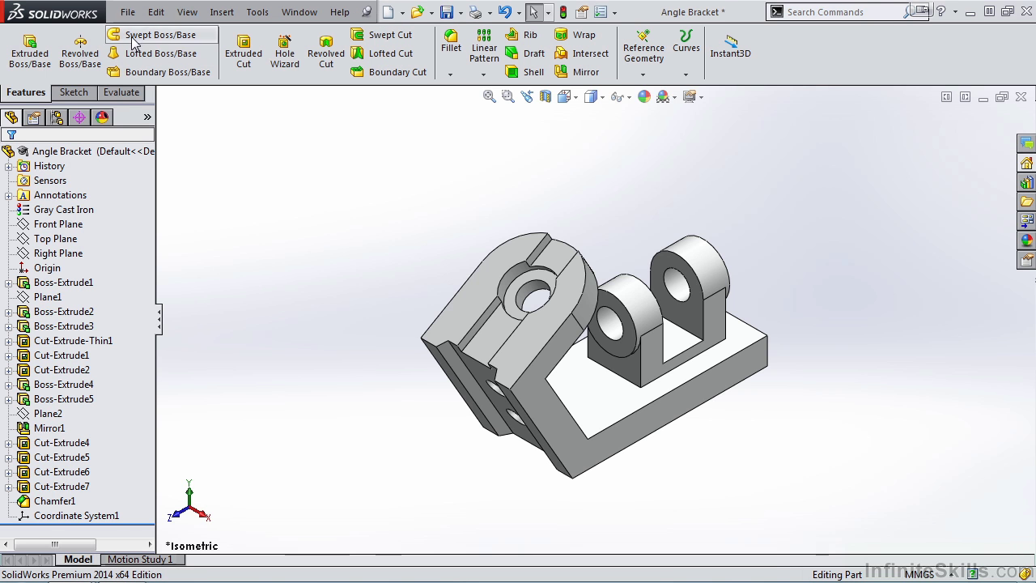
Step: Make a new drawing from the Angle Bracket part on an A3 (ANSI) Landscape sheet, declining to open the existing drawing of the same name
left_click(128, 12)
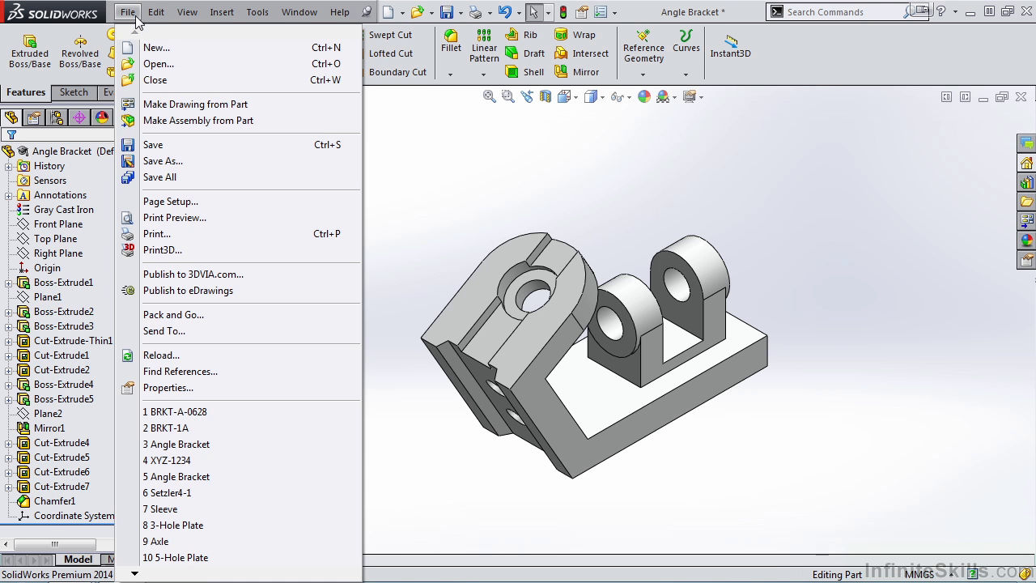
left_click(194, 111)
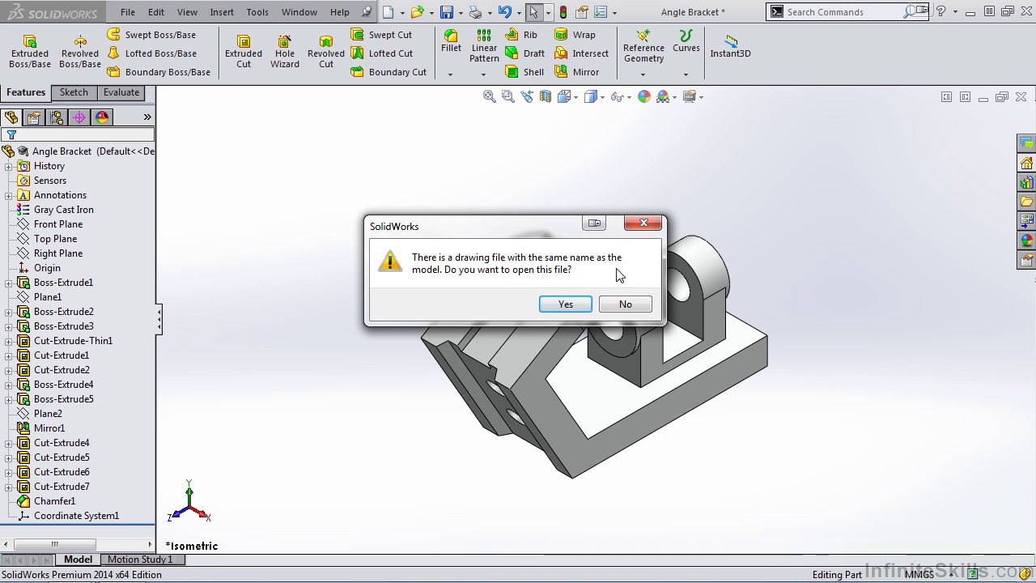
left_click(628, 304)
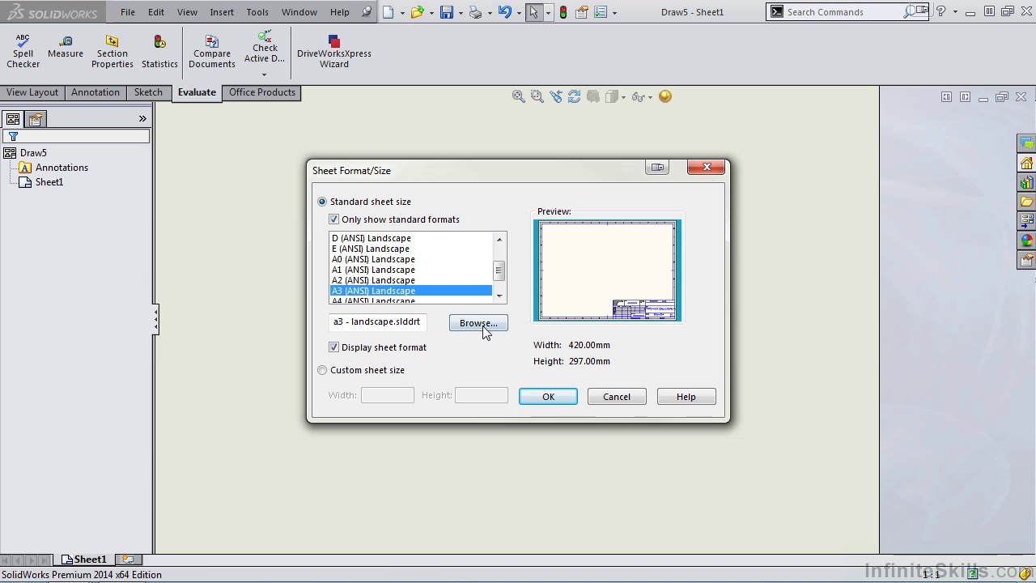
mouse_move(501, 276)
left_mouse_down()
mouse_move(500, 252)
mouse_move(502, 287)
left_mouse_up()
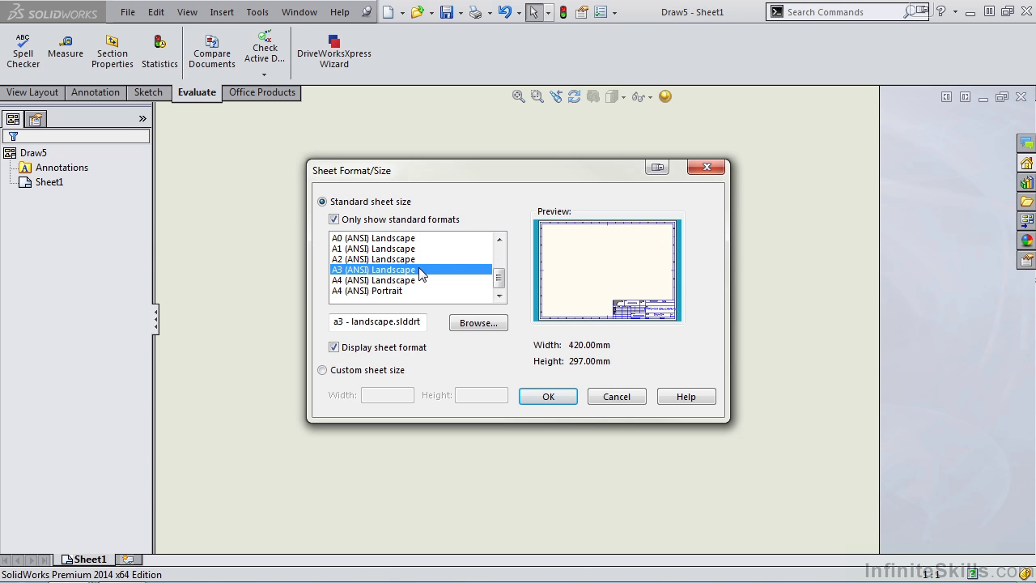
left_click(549, 396)
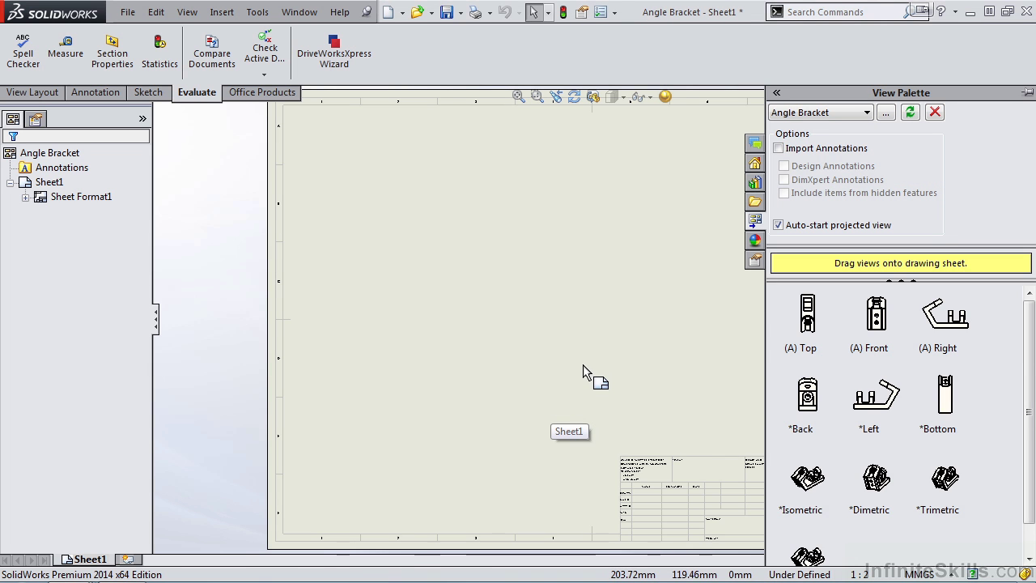
left_click(639, 328)
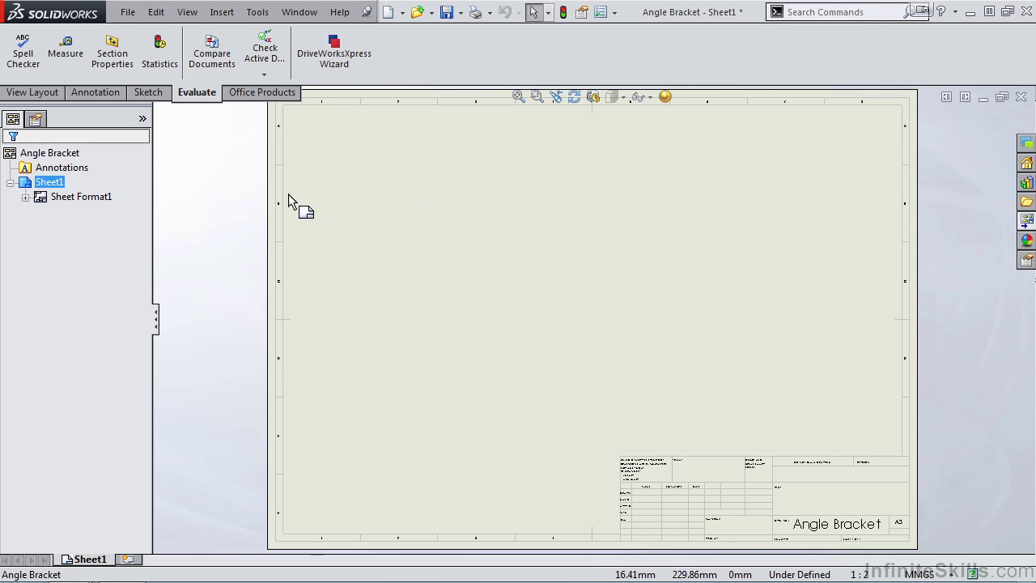
left_click(44, 96)
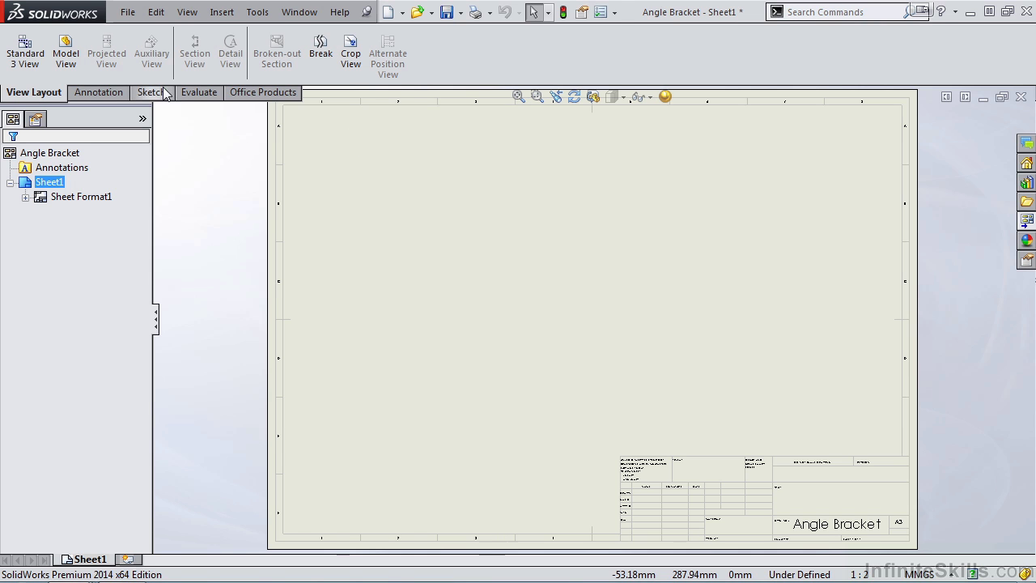
left_click(107, 92)
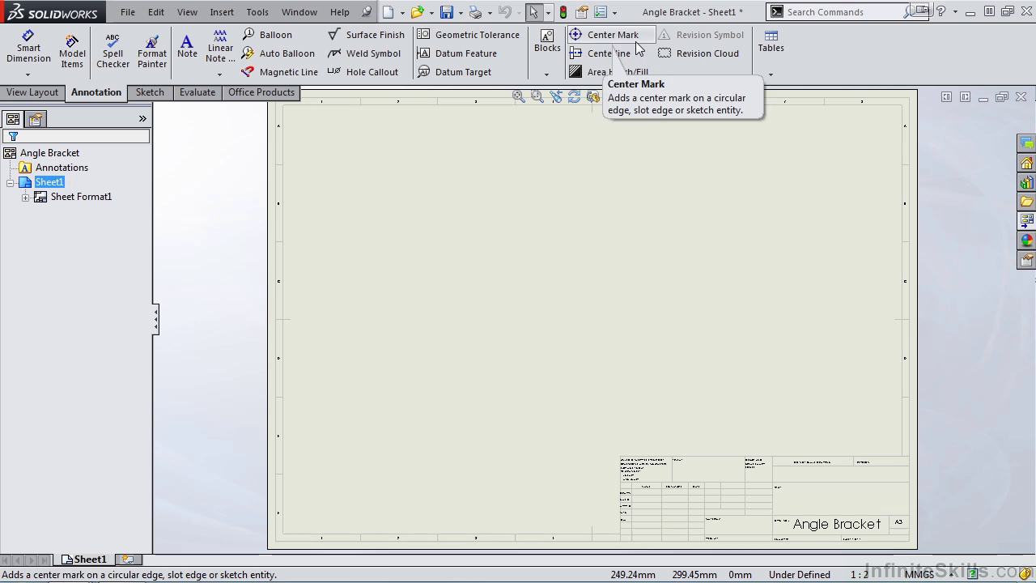
left_click(771, 75)
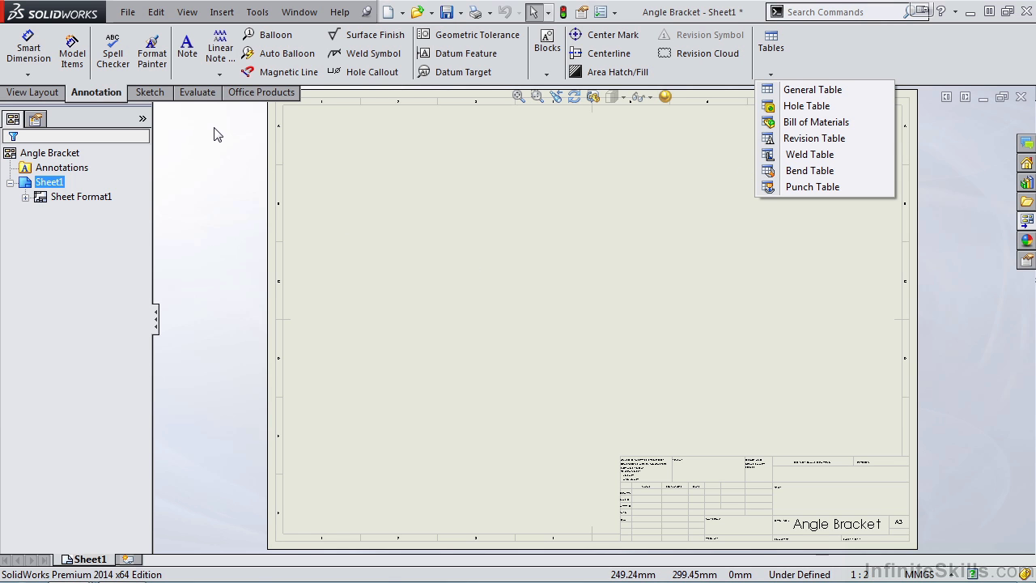
left_click(159, 97)
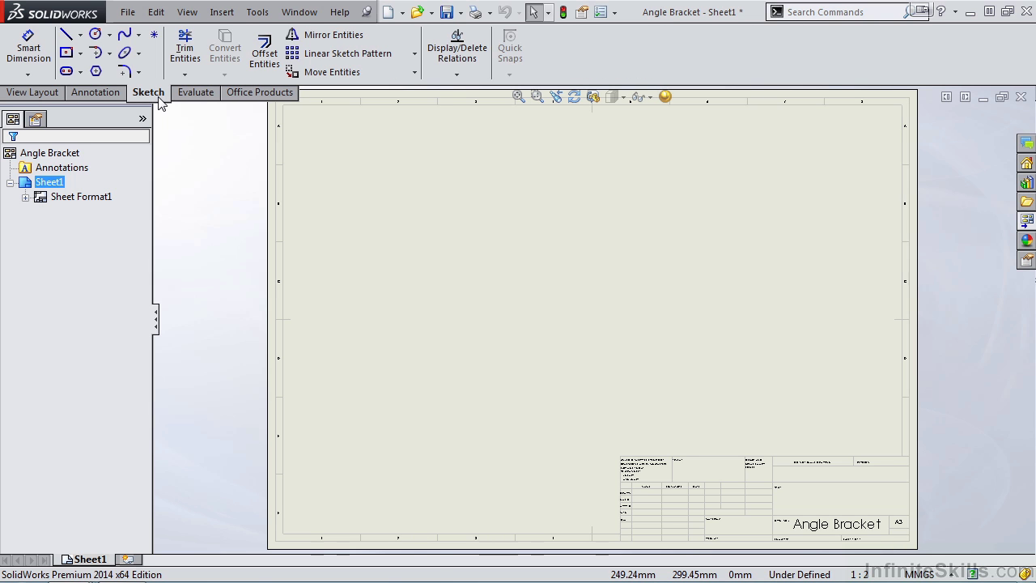
left_click(198, 95)
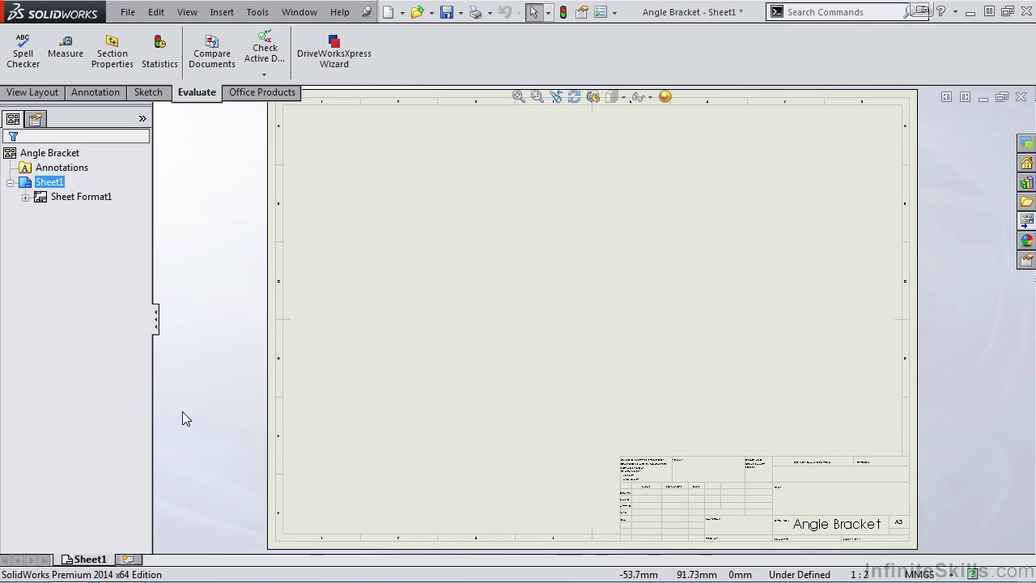
Step: Switch to the BRKT-A-0628 drawing and examine which view on the sheet each listed drawing view corresponds to
mouse_move(68, 567)
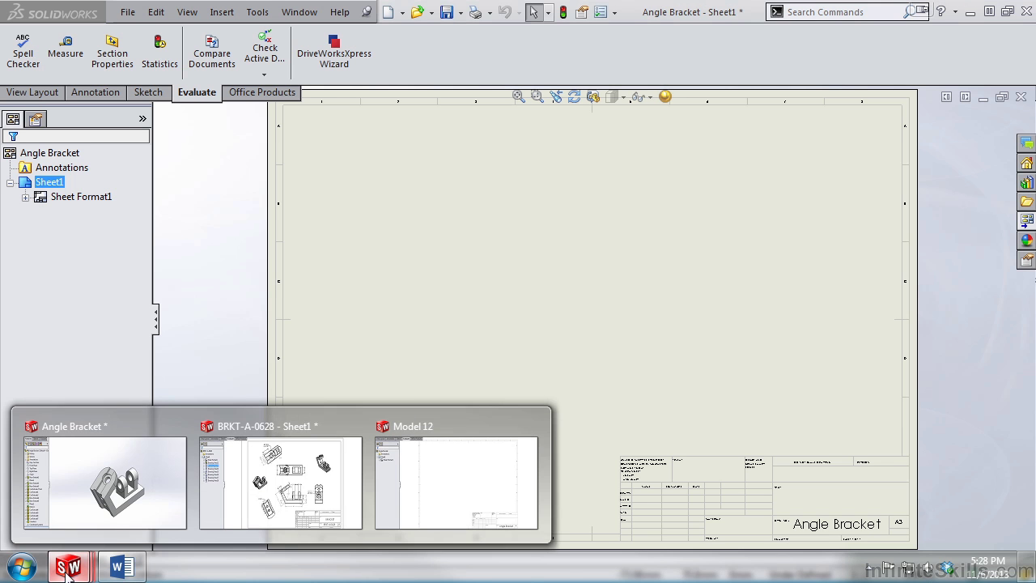
left_click(224, 512)
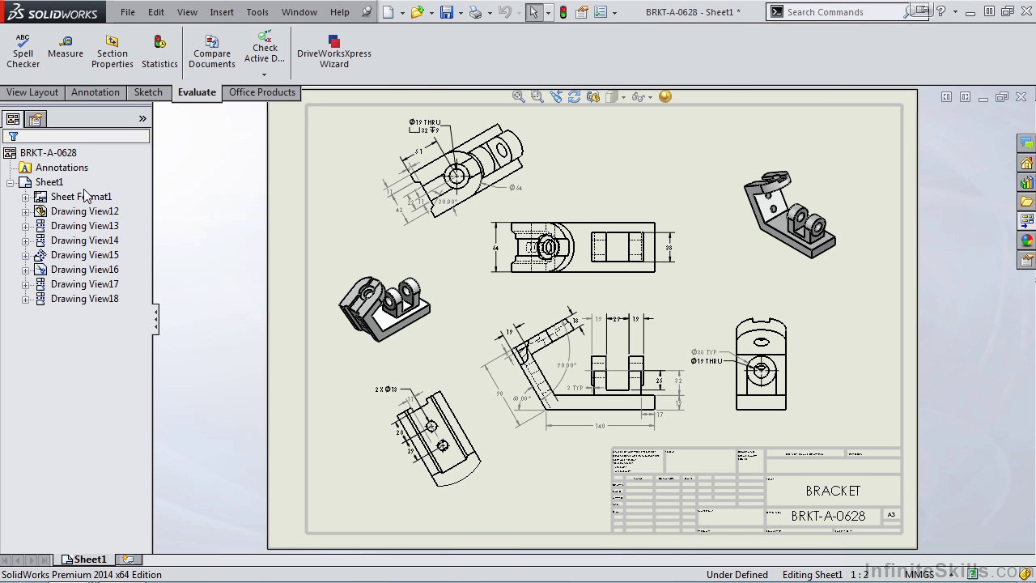
left_click(85, 240)
left_click(102, 271)
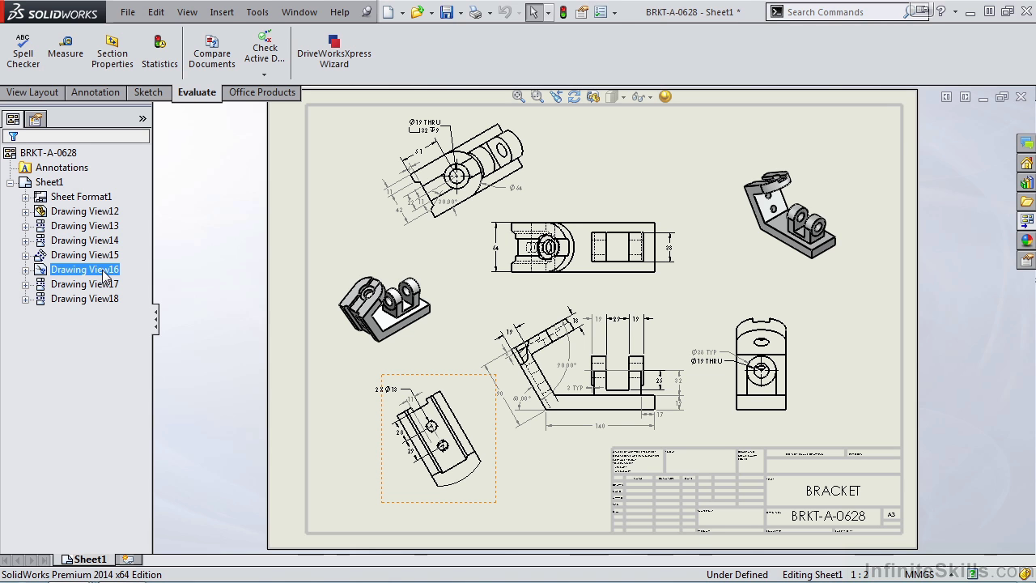
left_click(105, 284)
left_click(108, 300)
left_click(107, 285)
left_click(108, 271)
left_click(108, 255)
left_click(108, 240)
left_click(105, 227)
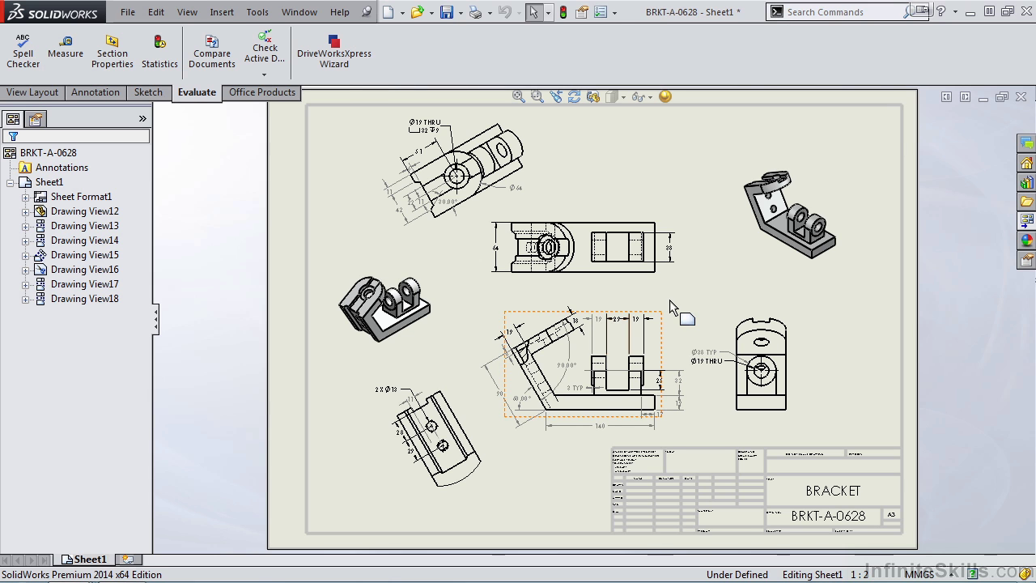
left_click(571, 457)
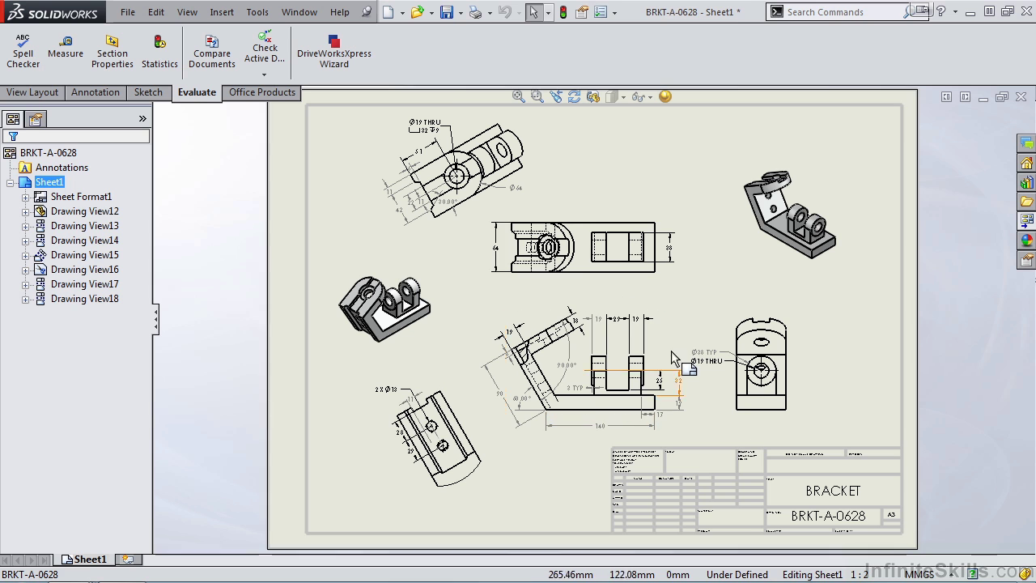
Step: Enter Edit Sheet Format for Sheet1 to examine the border and title block, and return to editing the sheet
right_click(53, 185)
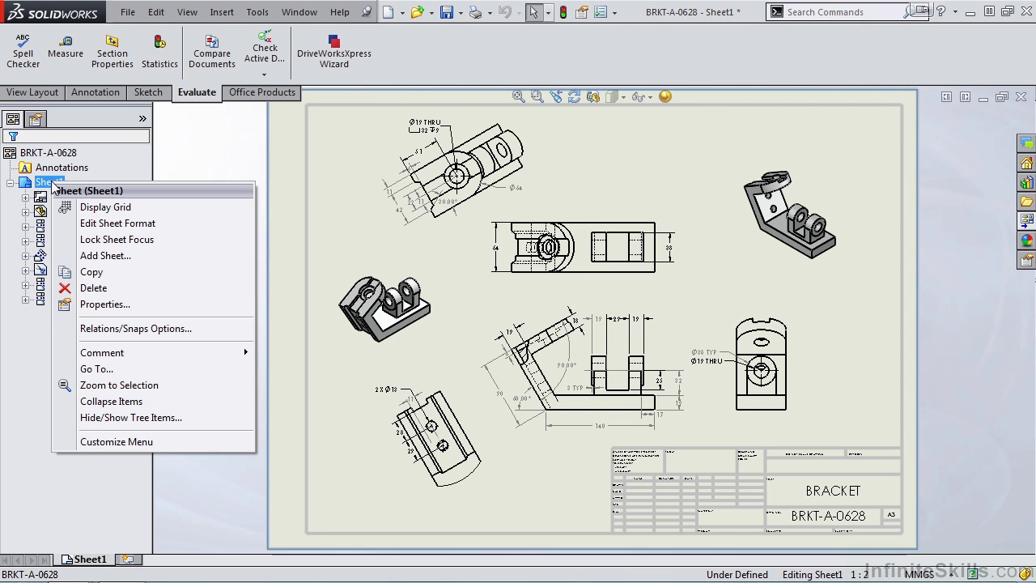
left_click(117, 223)
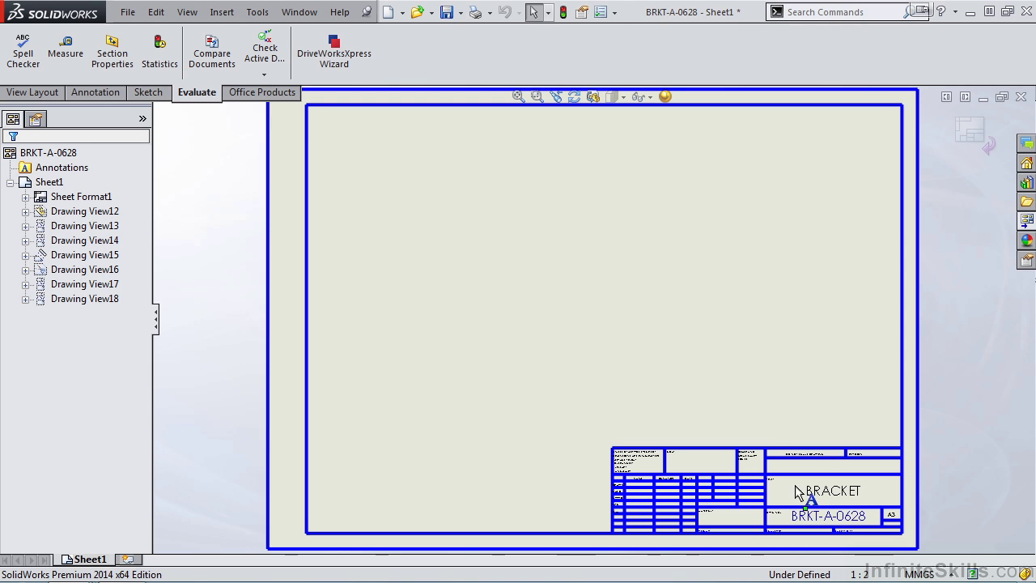
right_click(51, 183)
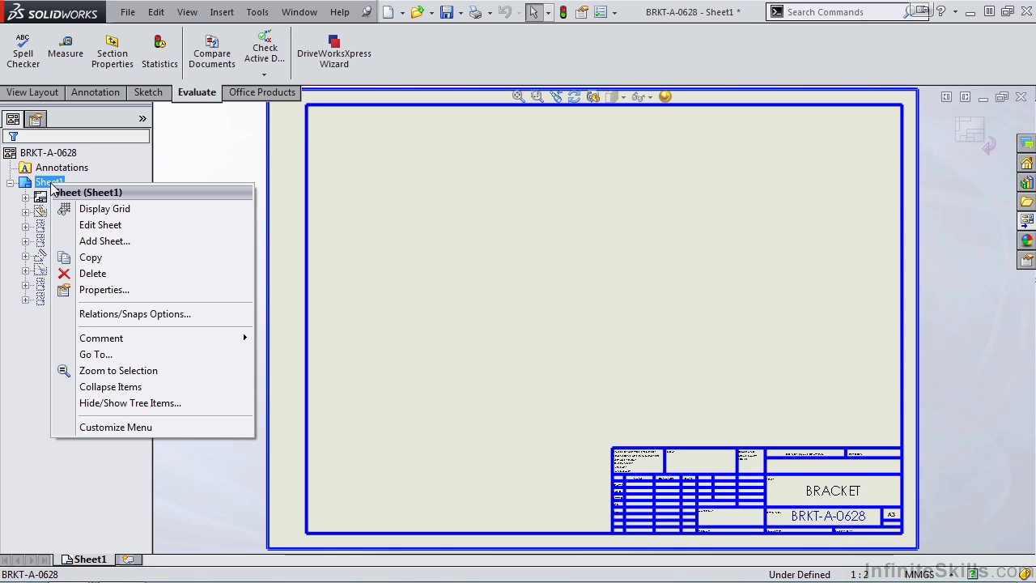
left_click(107, 225)
left_click(111, 227)
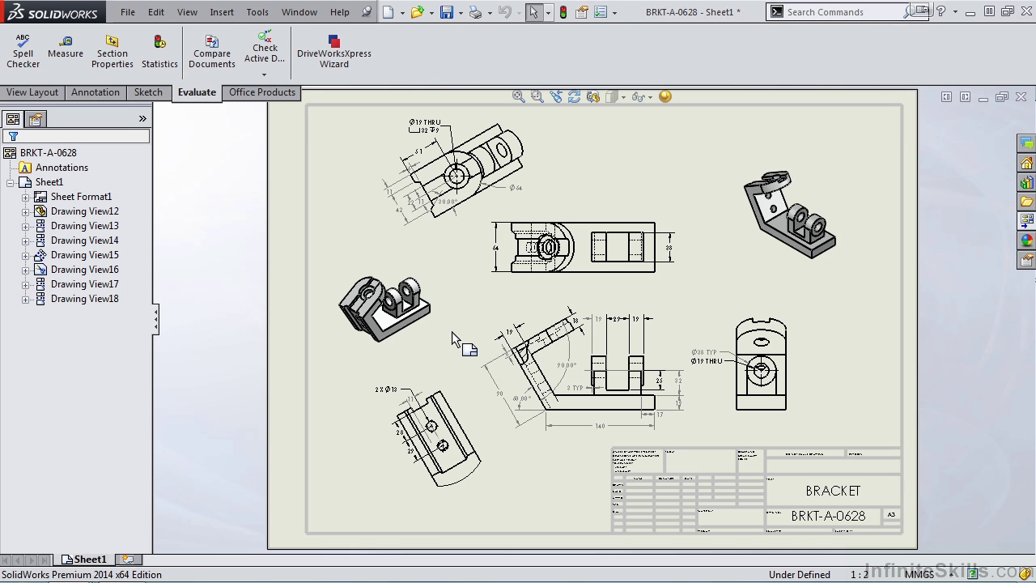
Step: Switch to the sheet format once more from the blank area of the sheet itself, and go back to Edit Sheet mode
right_click(642, 165)
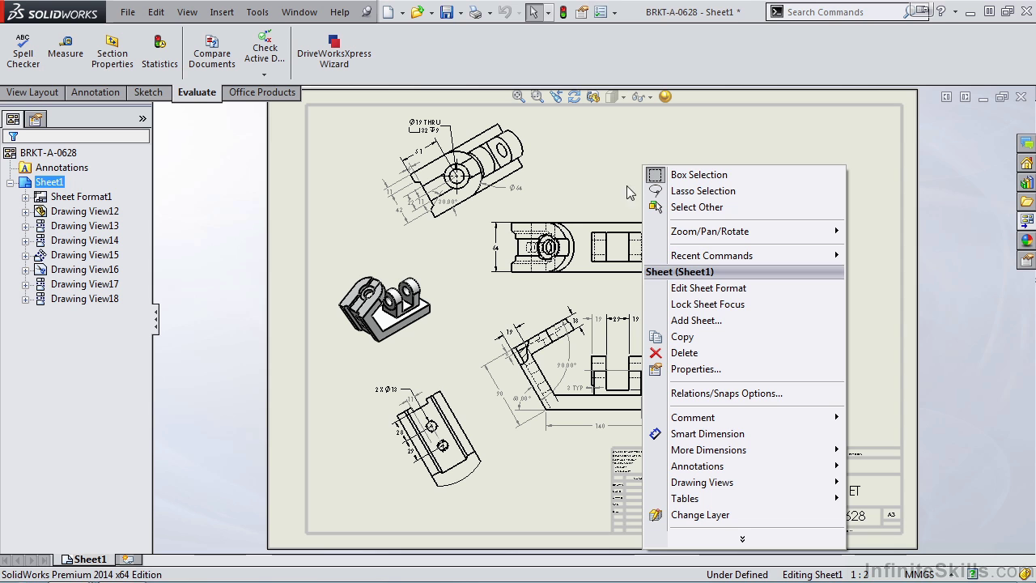
left_click(706, 289)
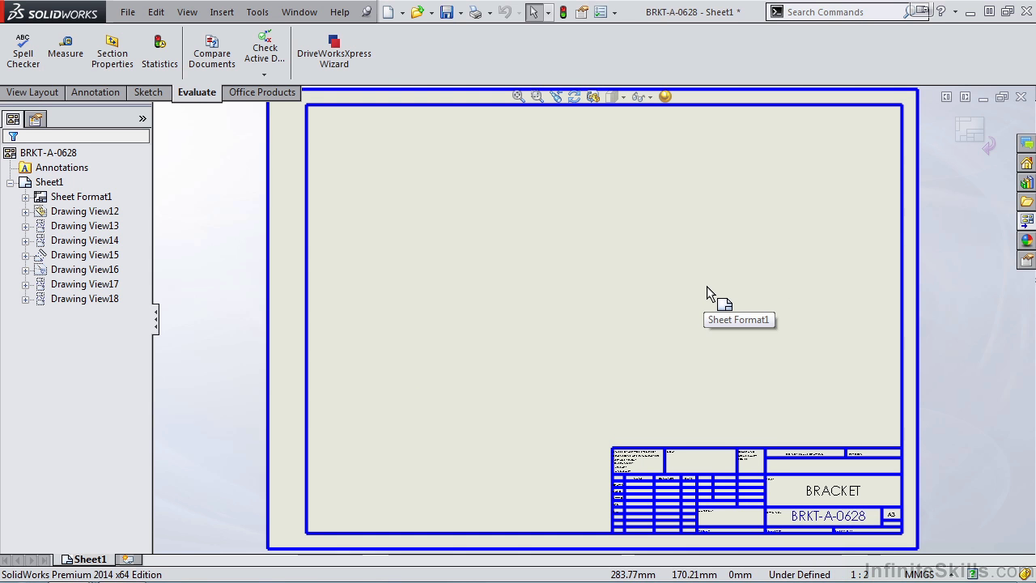
right_click(707, 288)
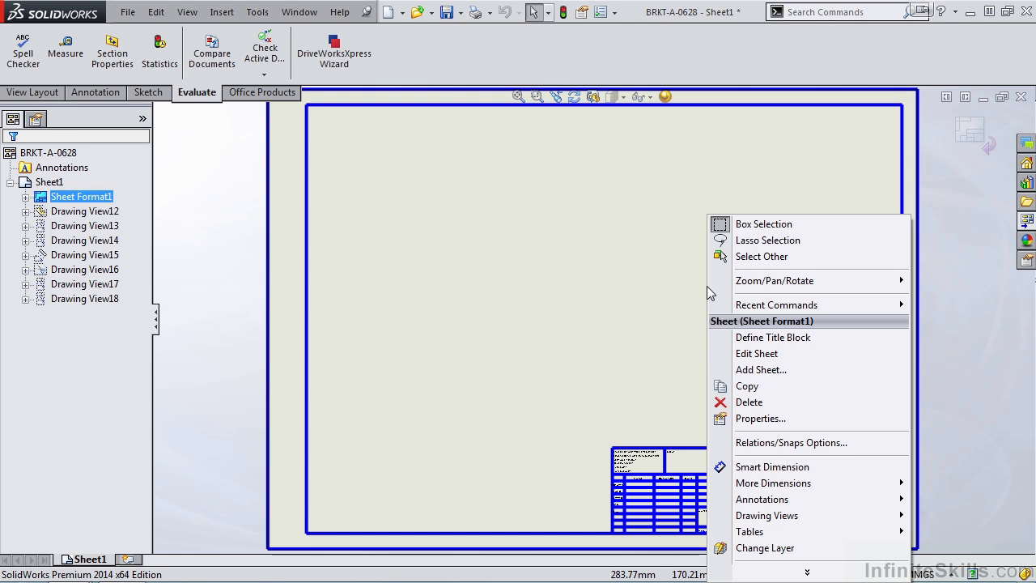
left_click(756, 355)
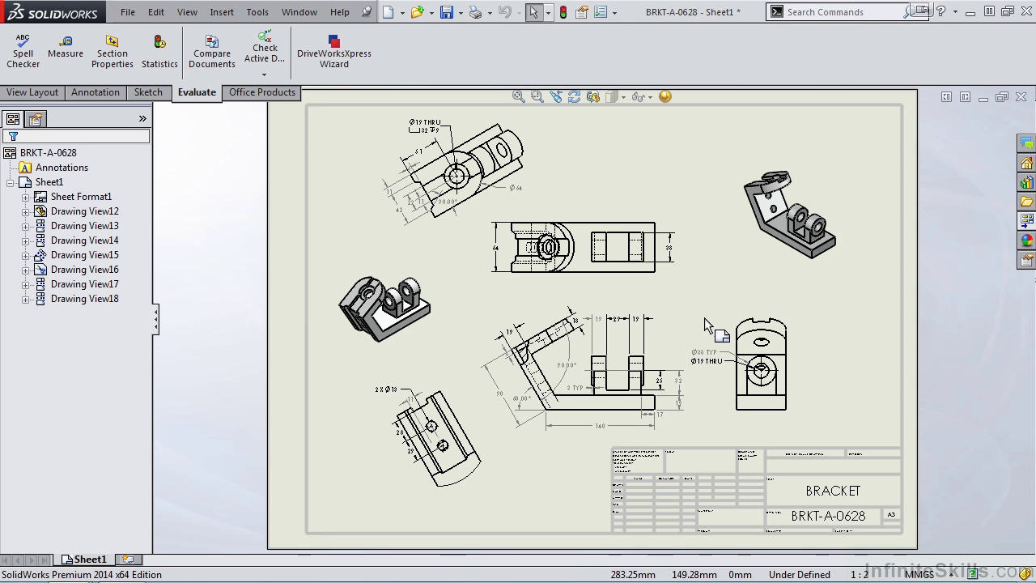